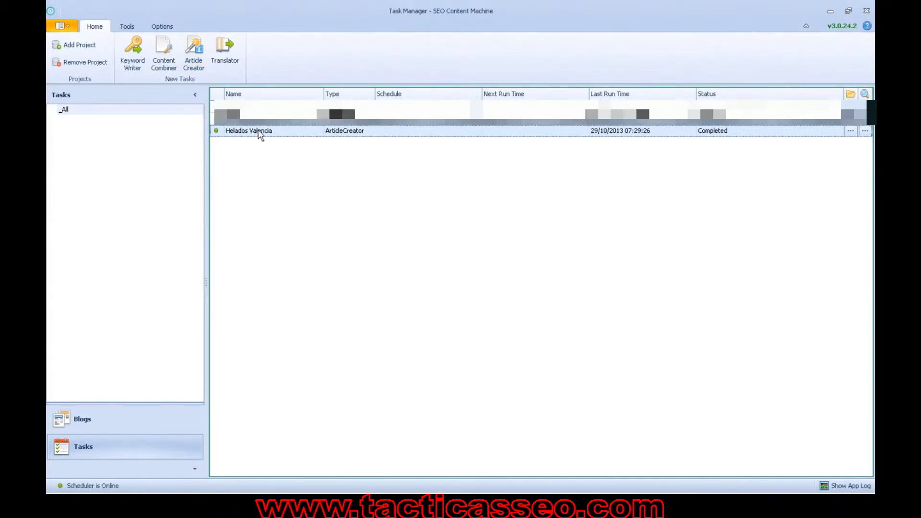
Open the Helados Valencia article task for editing and check its task name and keyword list.
{"action": "double_click", "coordinate": [298, 133]}
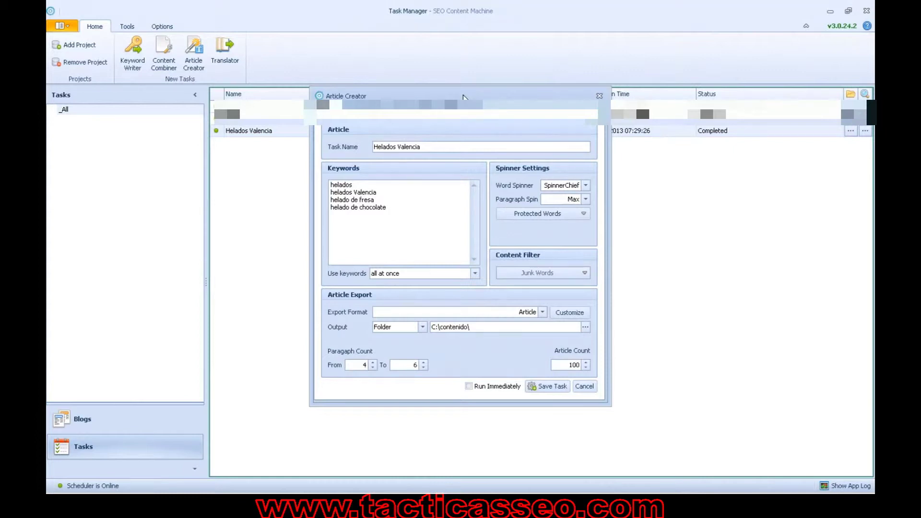
{"action": "left_click_drag", "start_coordinate": [456, 91], "coordinate": [451, 87]}
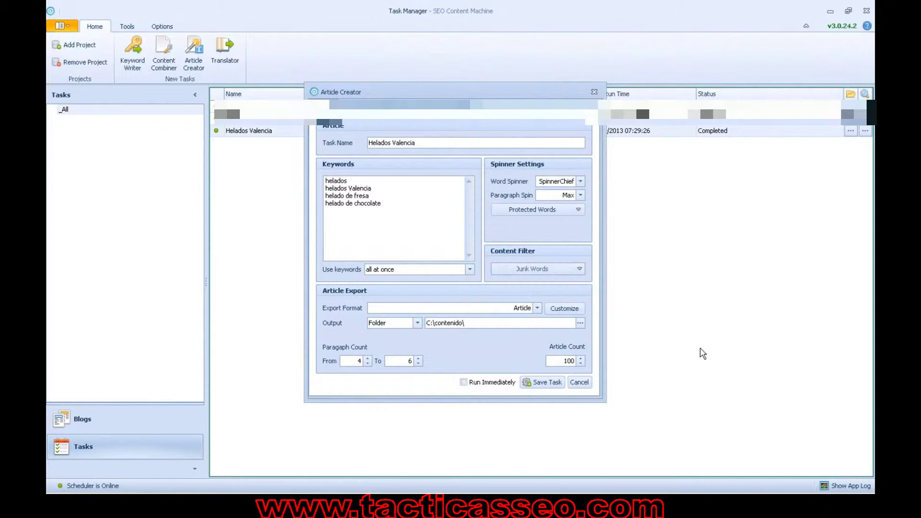
{"action": "left_click", "coordinate": [431, 144]}
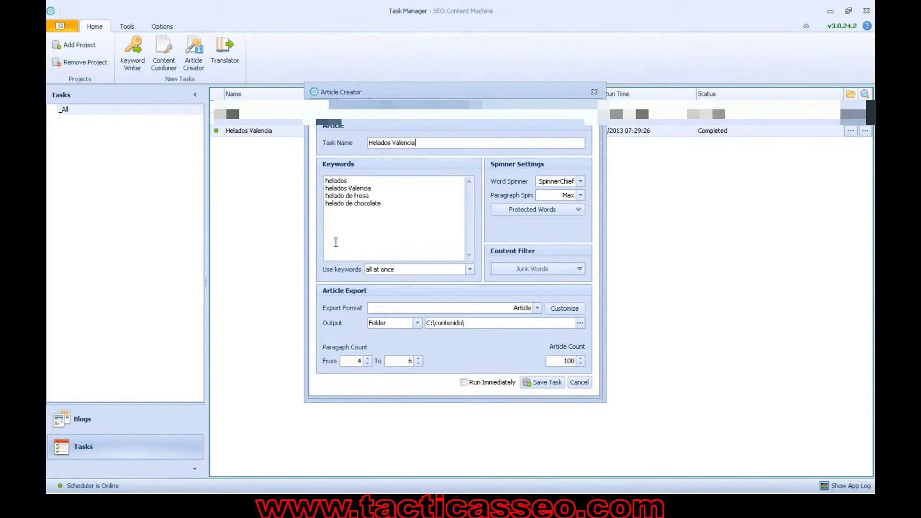
{"action": "left_click", "coordinate": [383, 205]}
Try the "one at a time" keyword usage and restore it to "all at once".
{"action": "left_click", "coordinate": [470, 270]}
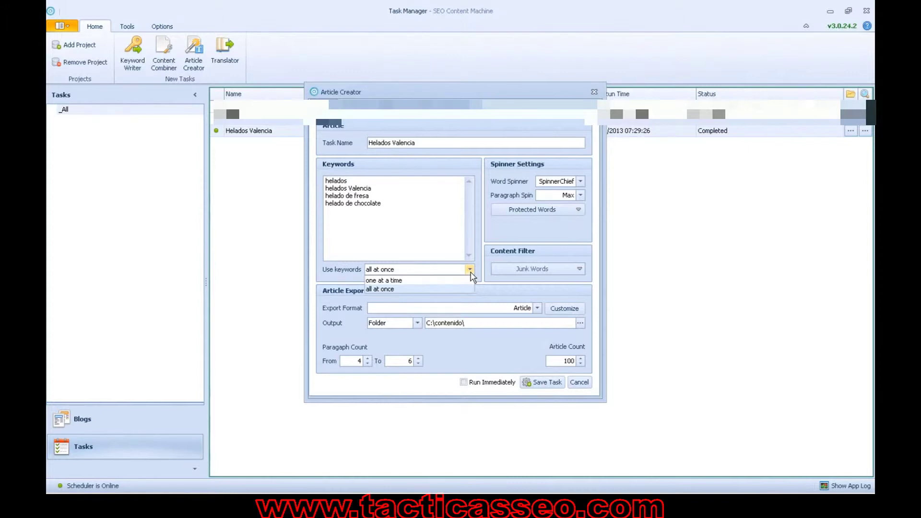
{"action": "left_click", "coordinate": [470, 273]}
{"action": "left_click", "coordinate": [561, 362]}
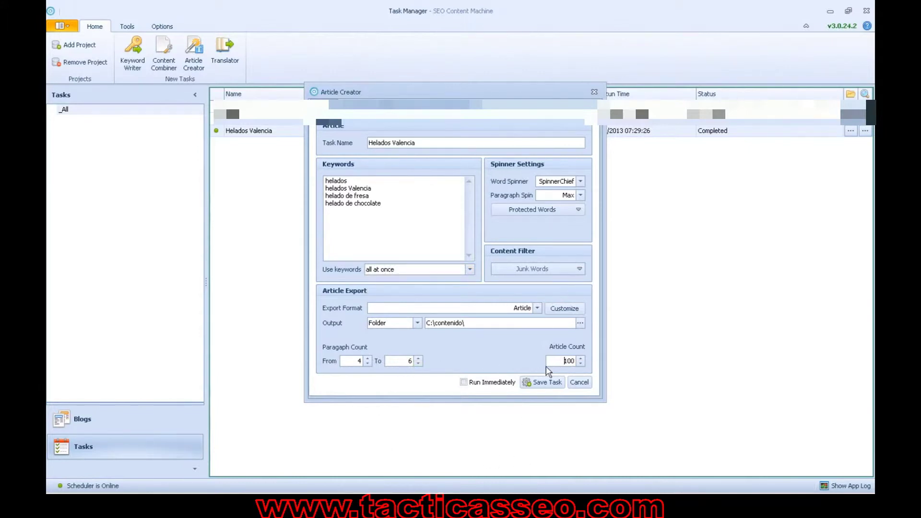
{"action": "left_click", "coordinate": [470, 269]}
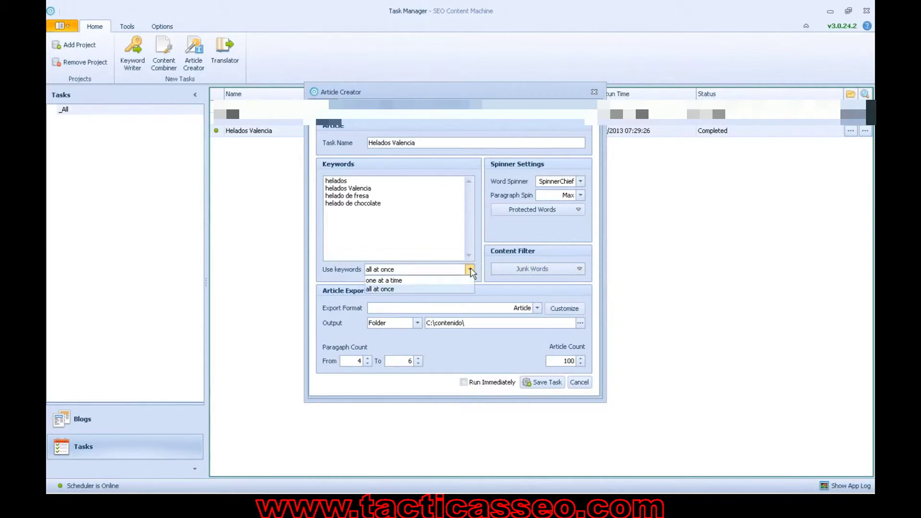
{"action": "left_click", "coordinate": [396, 281]}
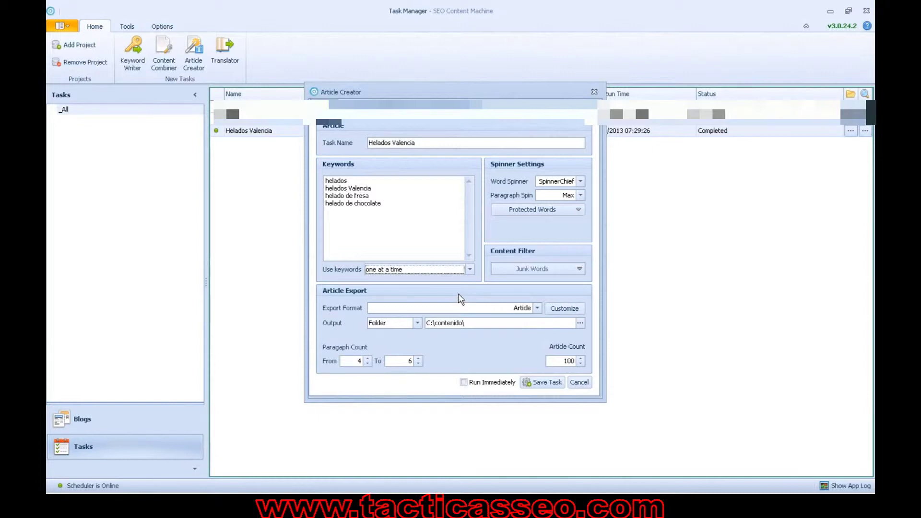
{"action": "left_click", "coordinate": [470, 269]}
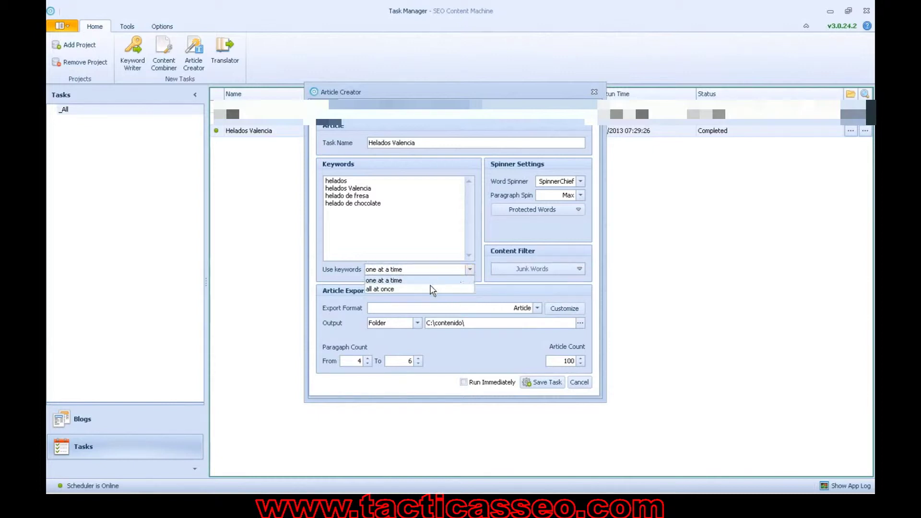
{"action": "left_click", "coordinate": [429, 289]}
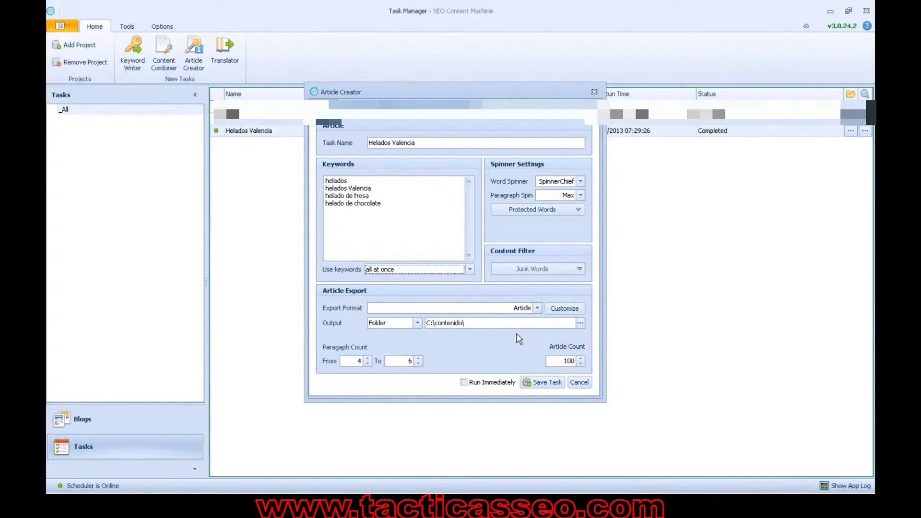
Set the task's word spinner to Soft Spin.
{"action": "left_click", "coordinate": [580, 181]}
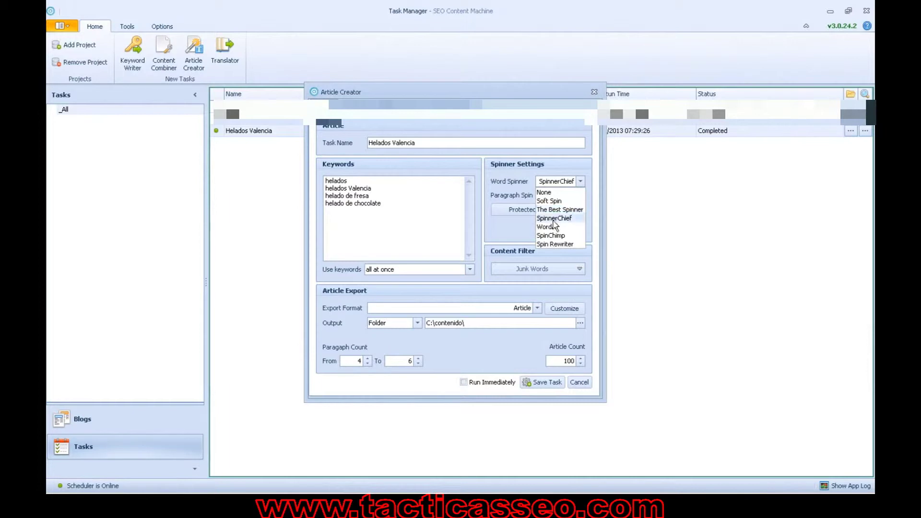
{"action": "left_click", "coordinate": [555, 219]}
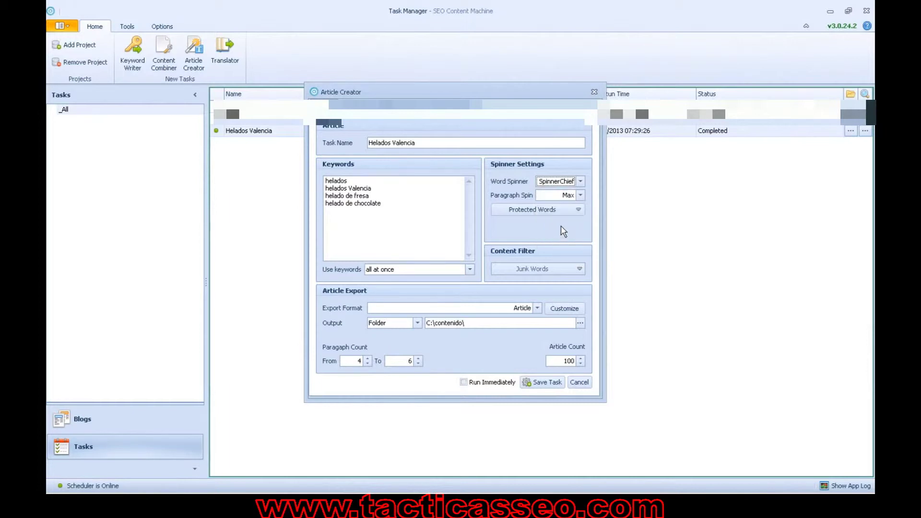
{"action": "left_click", "coordinate": [580, 181]}
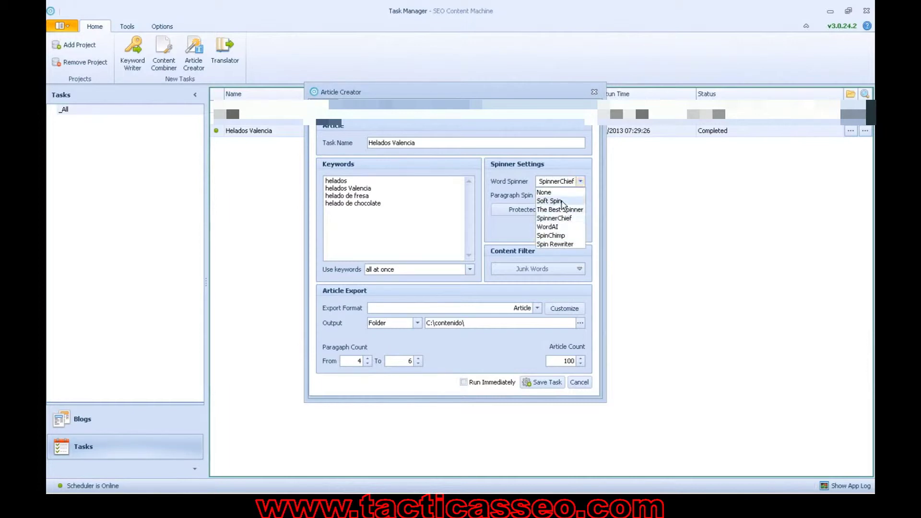
{"action": "left_click", "coordinate": [561, 202]}
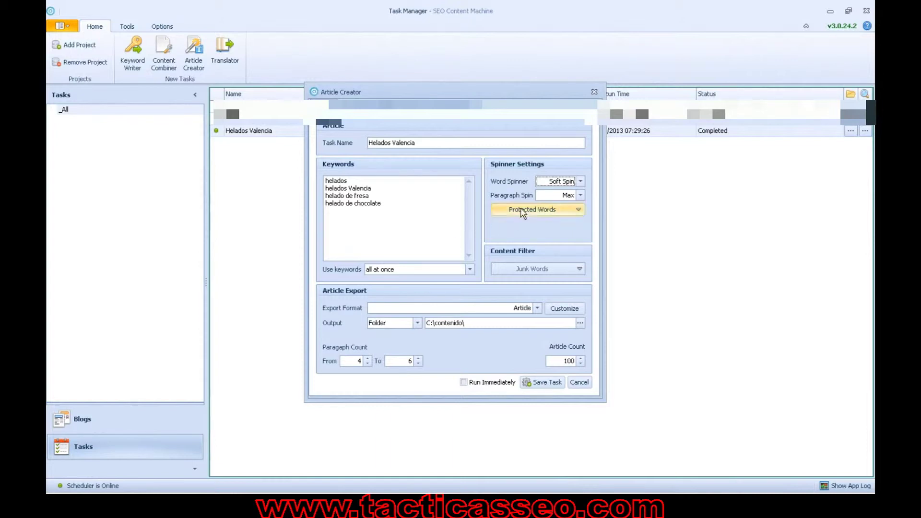
Examine the paragraph spin choices and the protected words and junk words lists of the task.
{"action": "left_click", "coordinate": [557, 197]}
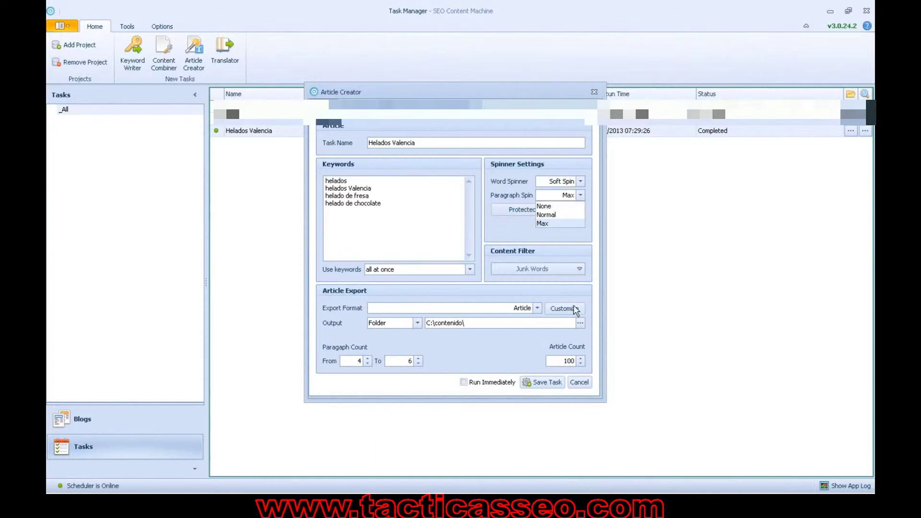
{"action": "left_click", "coordinate": [554, 197]}
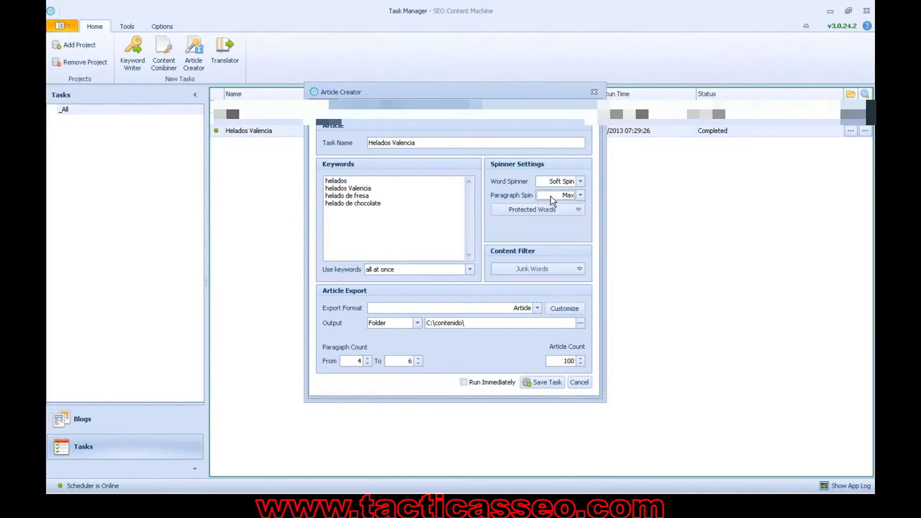
{"action": "left_click", "coordinate": [581, 195]}
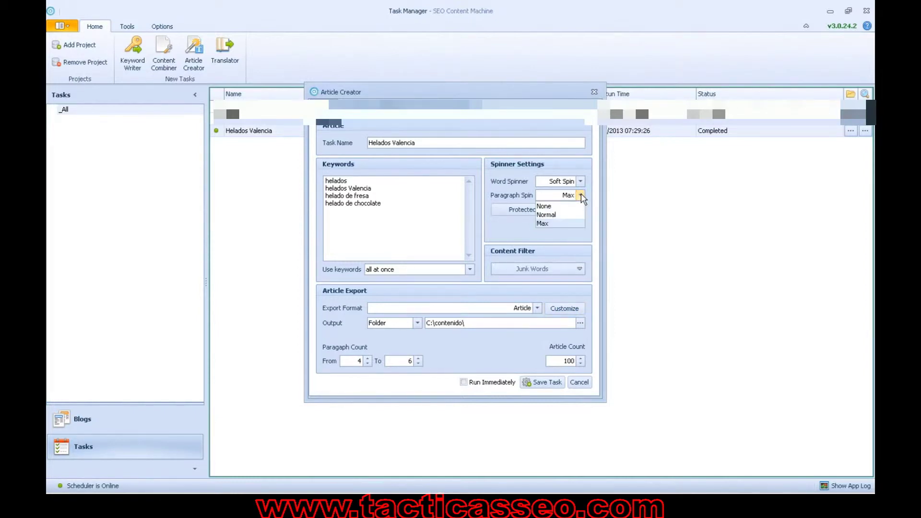
{"action": "left_click", "coordinate": [581, 196]}
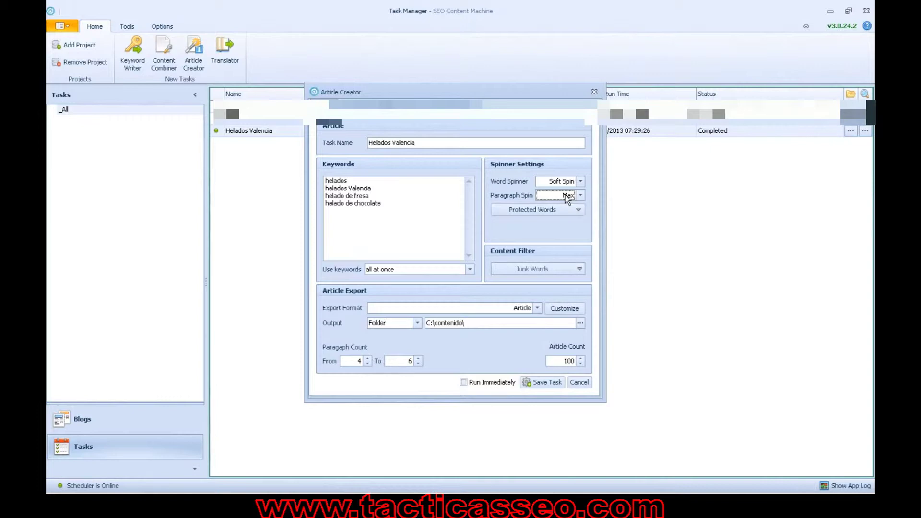
{"action": "left_click", "coordinate": [582, 210]}
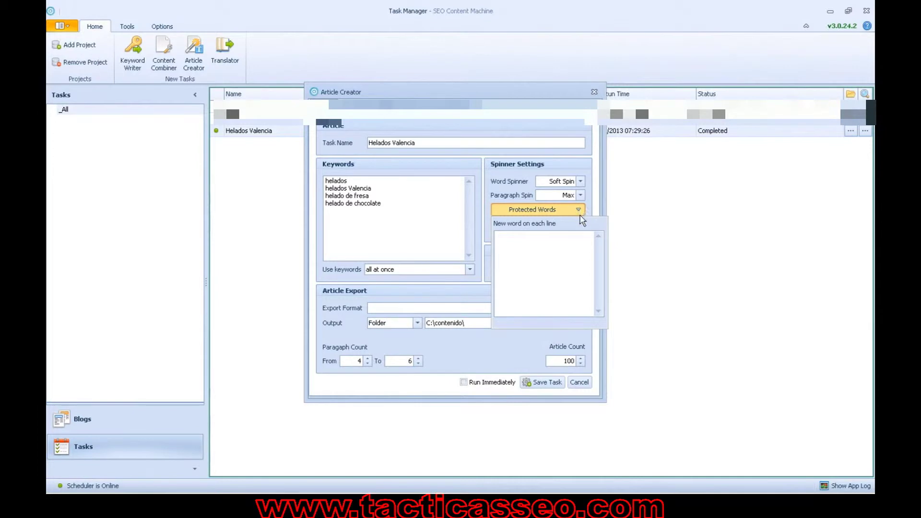
{"action": "left_click", "coordinate": [580, 211]}
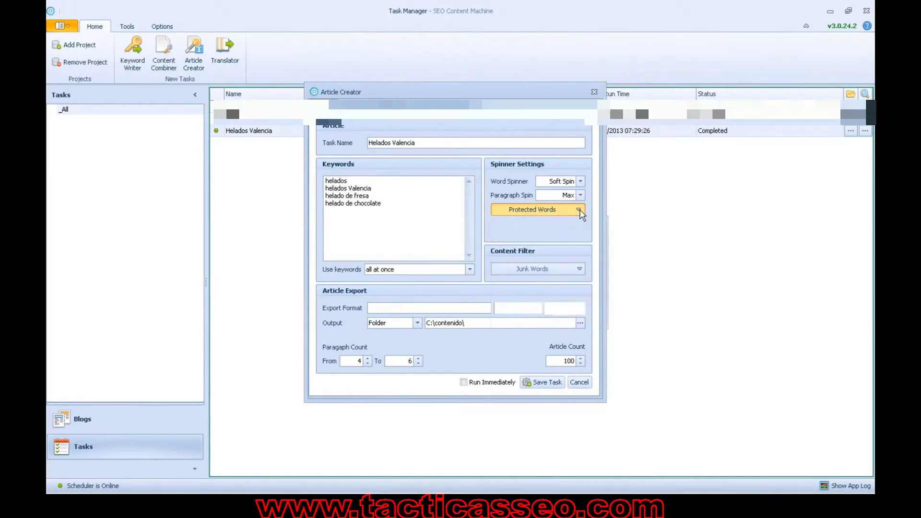
{"action": "left_click", "coordinate": [579, 270]}
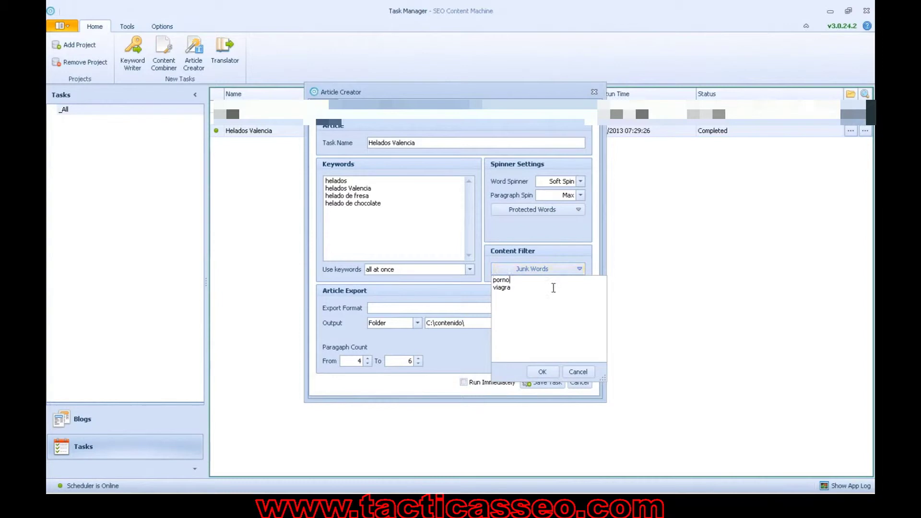
{"action": "left_click", "coordinate": [581, 271]}
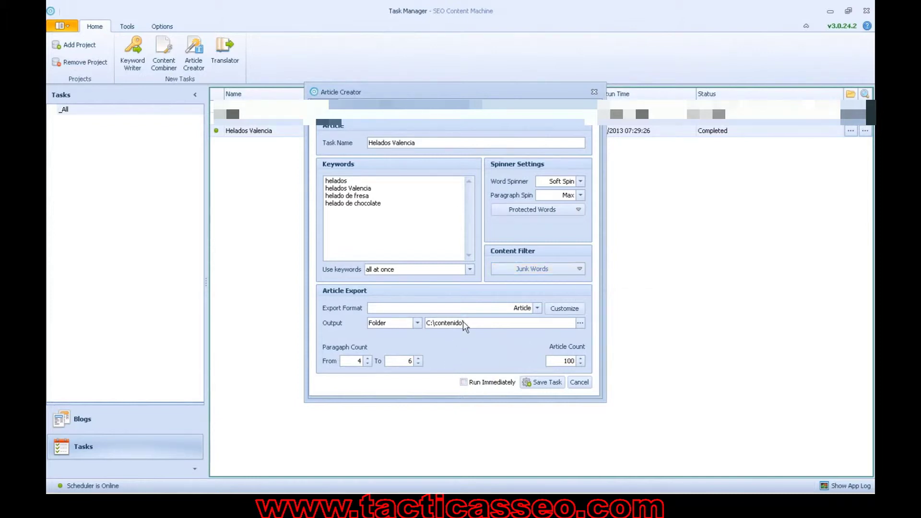
Look through the export formats available for the generated articles.
{"action": "left_click", "coordinate": [533, 310]}
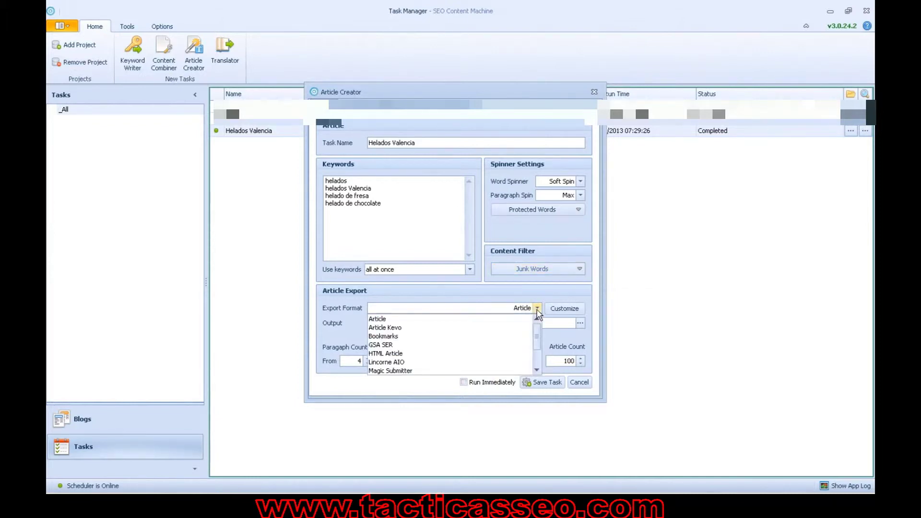
{"action": "left_click", "coordinate": [537, 309]}
{"action": "left_click", "coordinate": [537, 311]}
{"action": "left_click", "coordinate": [537, 309]}
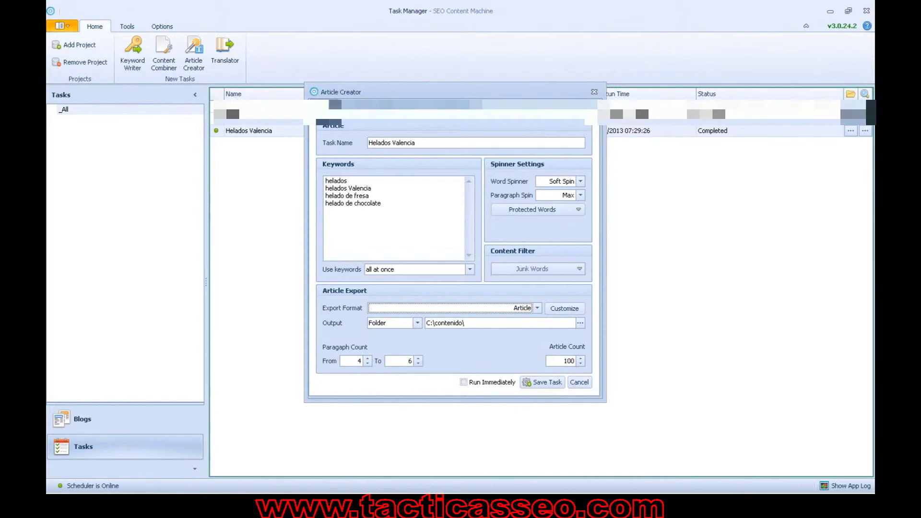
Review the task's content sources, covering the full list of online domains and the local sources.
{"action": "left_click", "coordinate": [349, 104]}
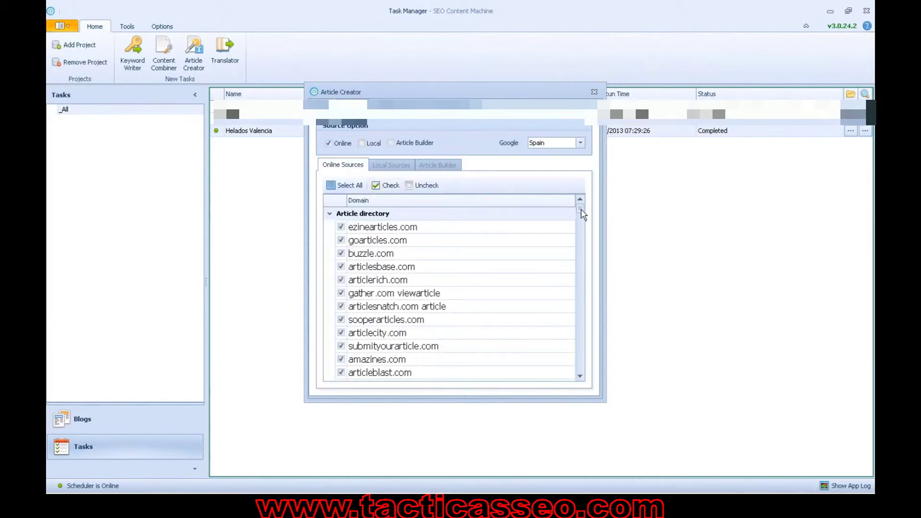
{"action": "left_click_drag", "start_coordinate": [580, 209], "coordinate": [589, 362]}
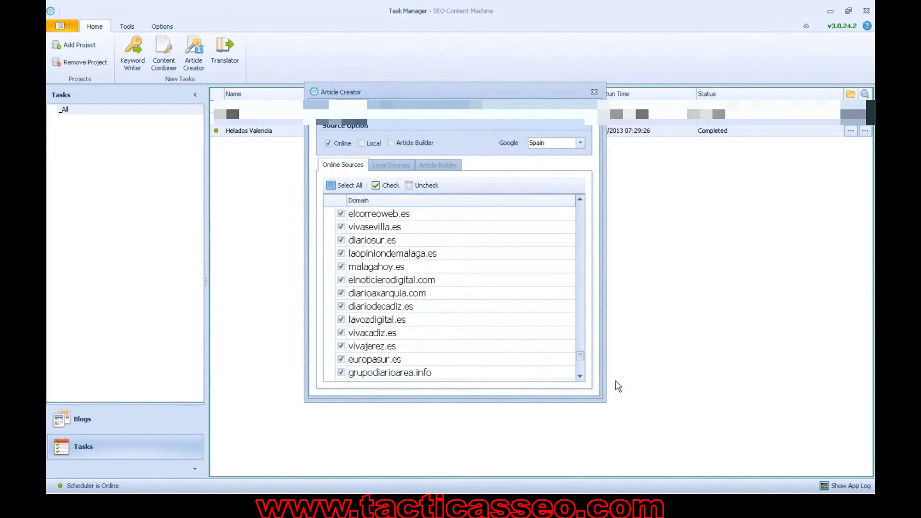
{"action": "left_click_drag", "start_coordinate": [582, 358], "coordinate": [584, 378]}
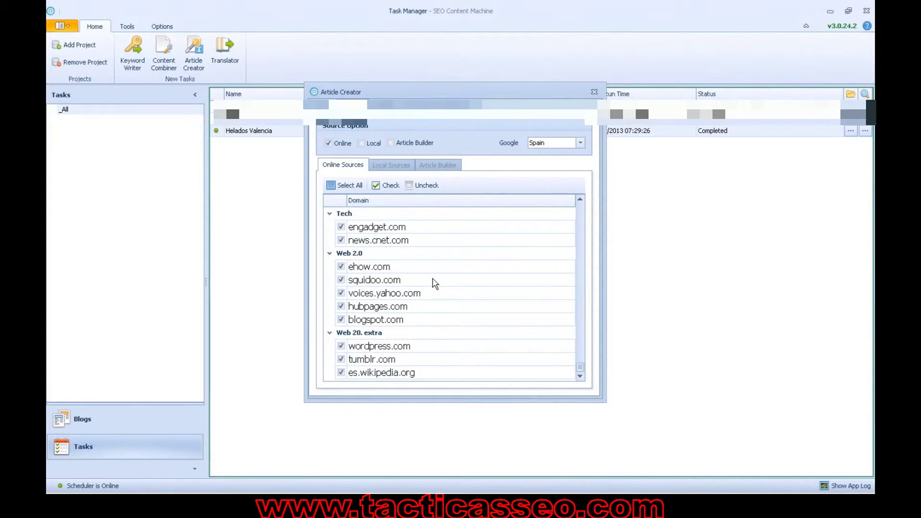
{"action": "left_click", "coordinate": [391, 165]}
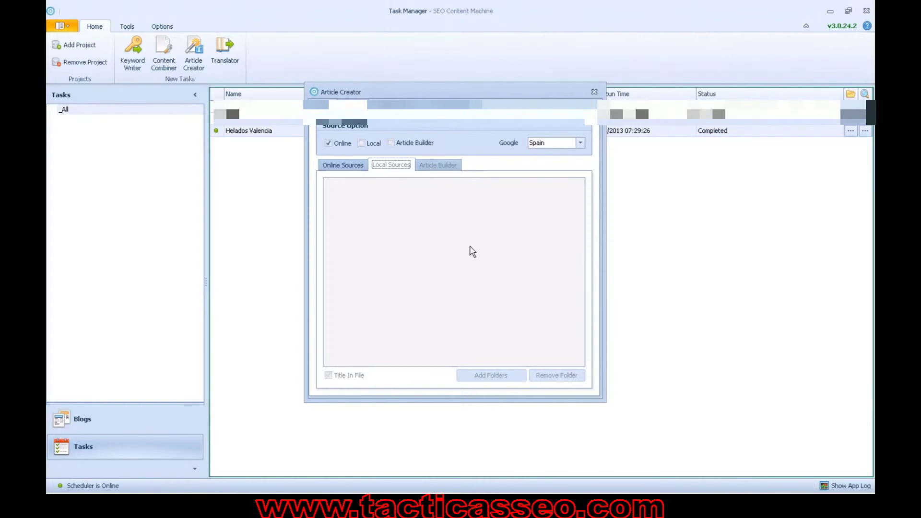
{"action": "left_click", "coordinate": [335, 166]}
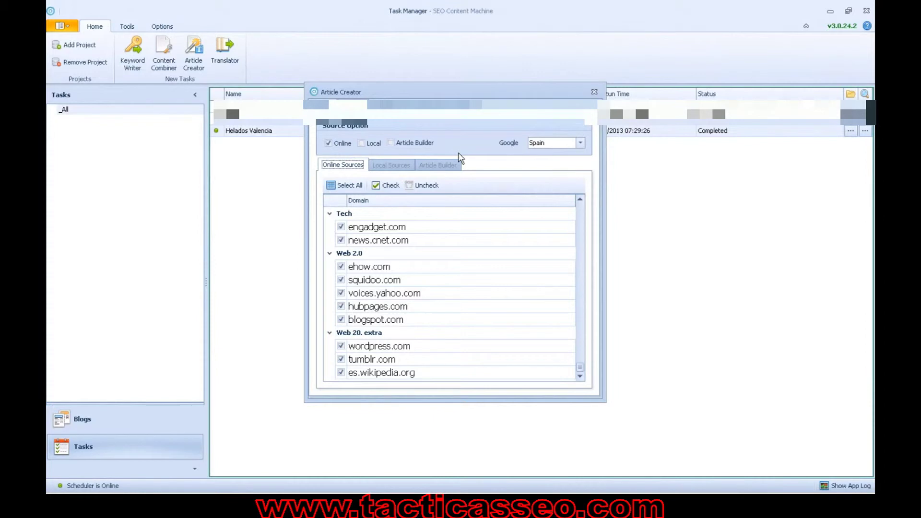
Examine the link insertion settings, including the URL and keyword lists, the custom token and the token frequency.
{"action": "left_click", "coordinate": [386, 112]}
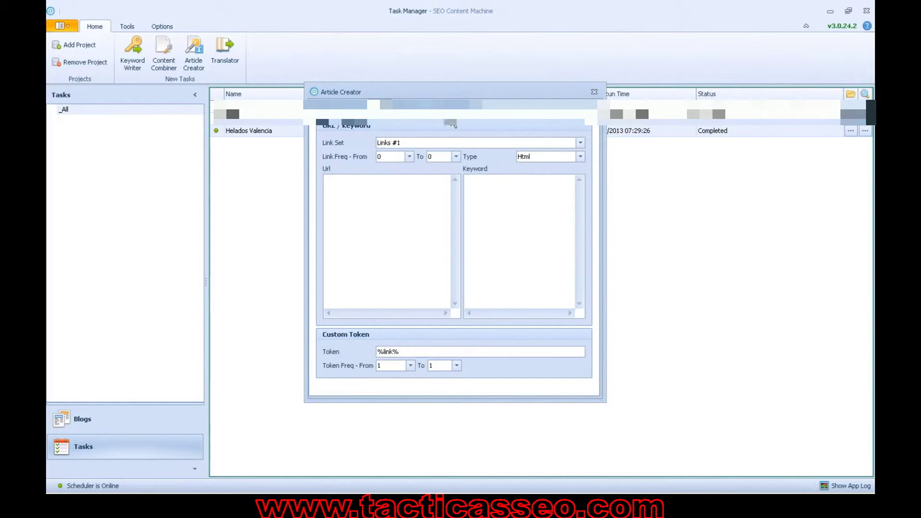
{"action": "left_click", "coordinate": [363, 182]}
{"action": "left_click", "coordinate": [528, 197]}
{"action": "left_click", "coordinate": [422, 352]}
{"action": "left_click_drag", "start_coordinate": [413, 351], "coordinate": [359, 346]}
{"action": "left_click", "coordinate": [439, 353]}
{"action": "left_click", "coordinate": [393, 366]}
{"action": "left_click", "coordinate": [393, 367]}
{"action": "left_click", "coordinate": [438, 367]}
{"action": "left_click", "coordinate": [439, 372]}
Review the image frequency, image source and ALT tag settings, as well as the video frequency settings.
{"action": "left_click", "coordinate": [399, 104]}
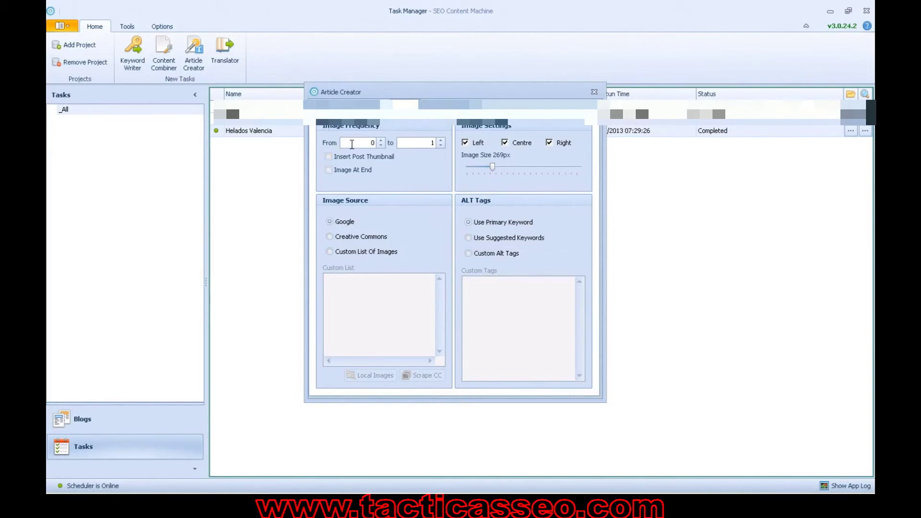
{"action": "left_click", "coordinate": [404, 143]}
{"action": "left_click", "coordinate": [350, 222]}
{"action": "left_click", "coordinate": [522, 226]}
{"action": "left_click", "coordinate": [431, 103]}
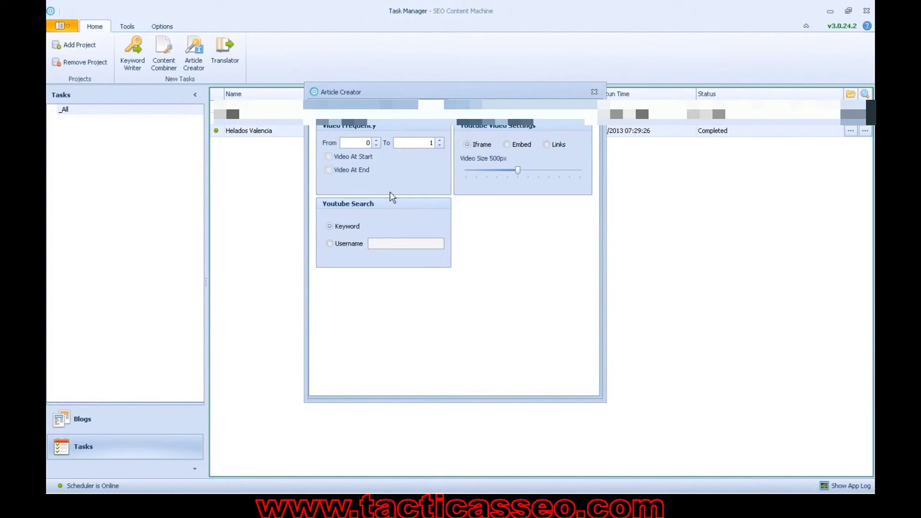
{"action": "left_click", "coordinate": [404, 142]}
Try the Repeat option in the task scheduler and restore the schedule to None.
{"action": "left_click", "coordinate": [456, 104]}
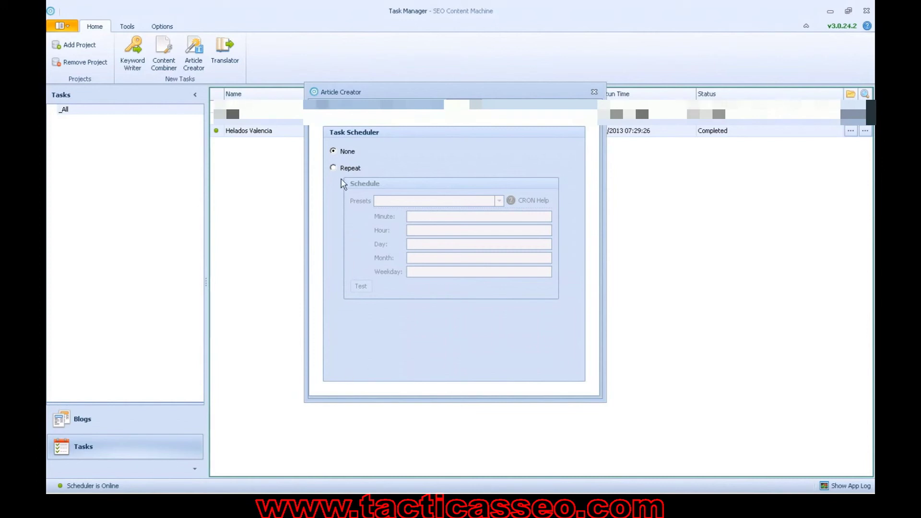
{"action": "left_click", "coordinate": [334, 167]}
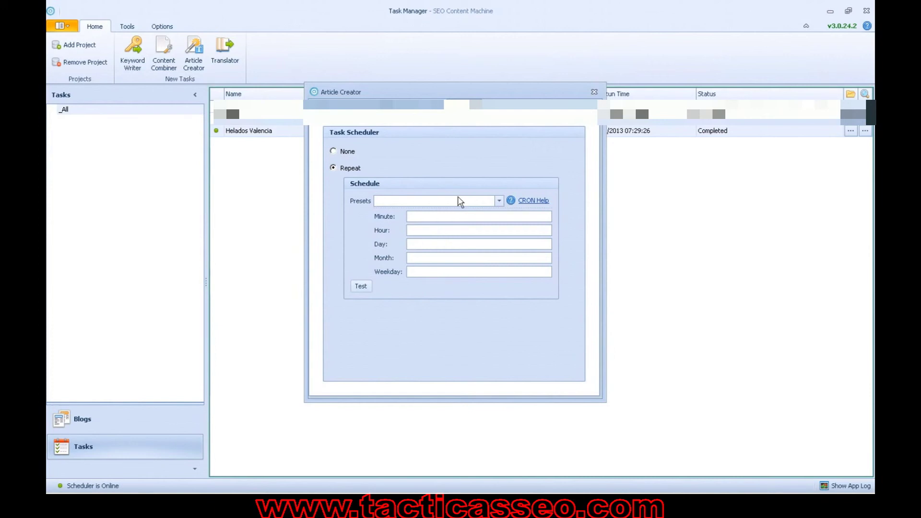
{"action": "left_click", "coordinate": [333, 152]}
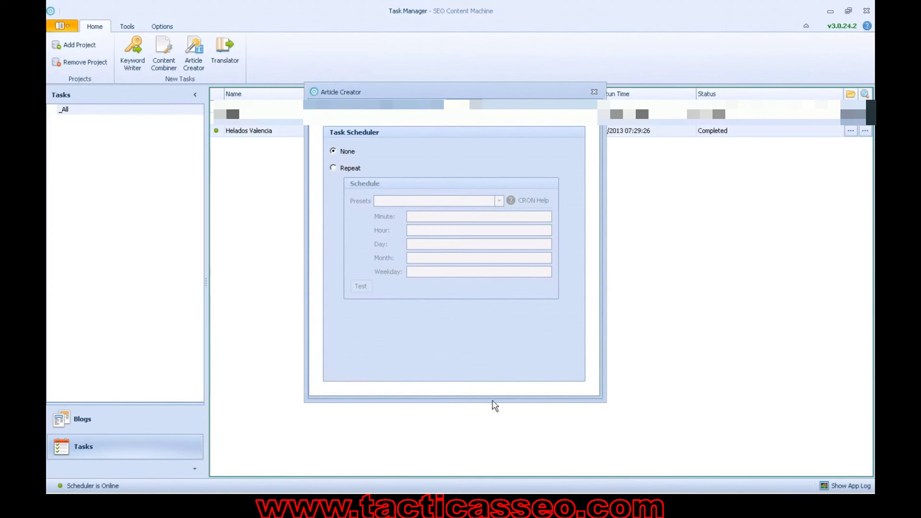
Save the edited article task and run Helados Valencia immediately.
{"action": "scroll", "coordinate": [618, 273], "scroll_direction": "up", "scroll_amount": 5}
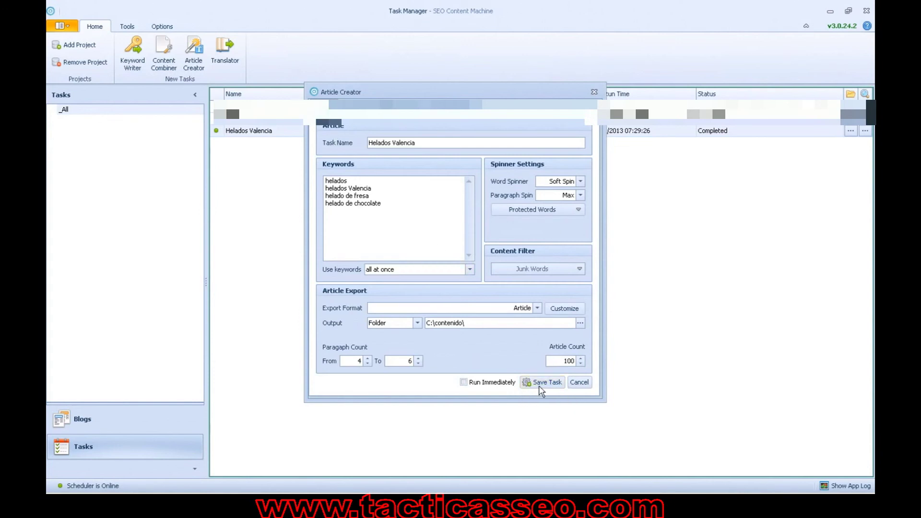
{"action": "left_click", "coordinate": [548, 383]}
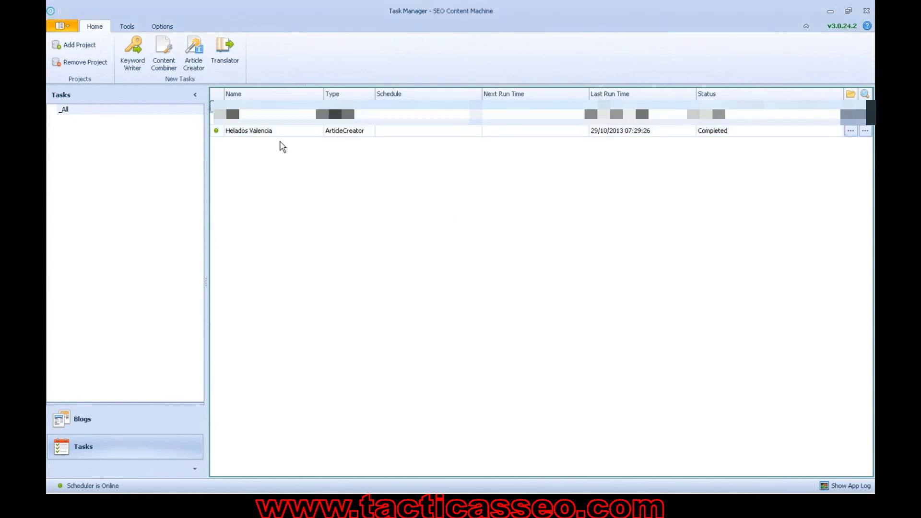
{"action": "left_click", "coordinate": [282, 133]}
{"action": "right_click", "coordinate": [280, 129]}
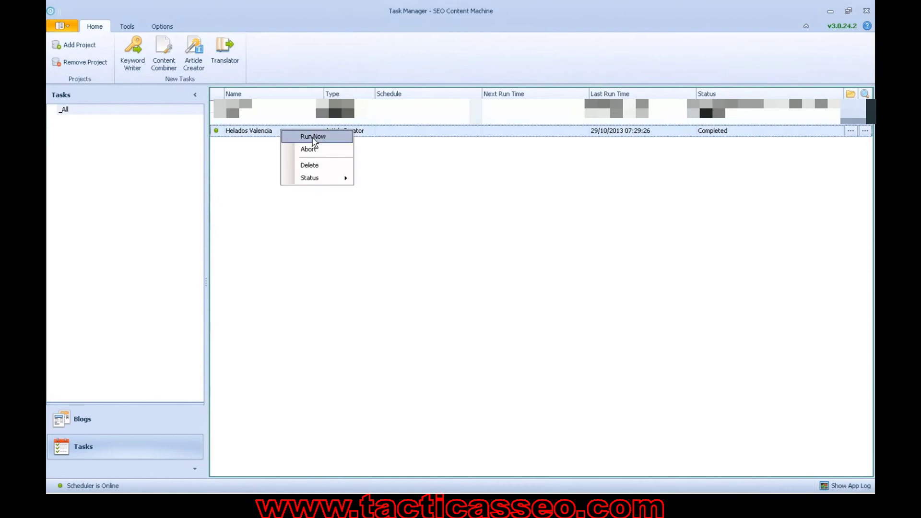
{"action": "left_click", "coordinate": [312, 138]}
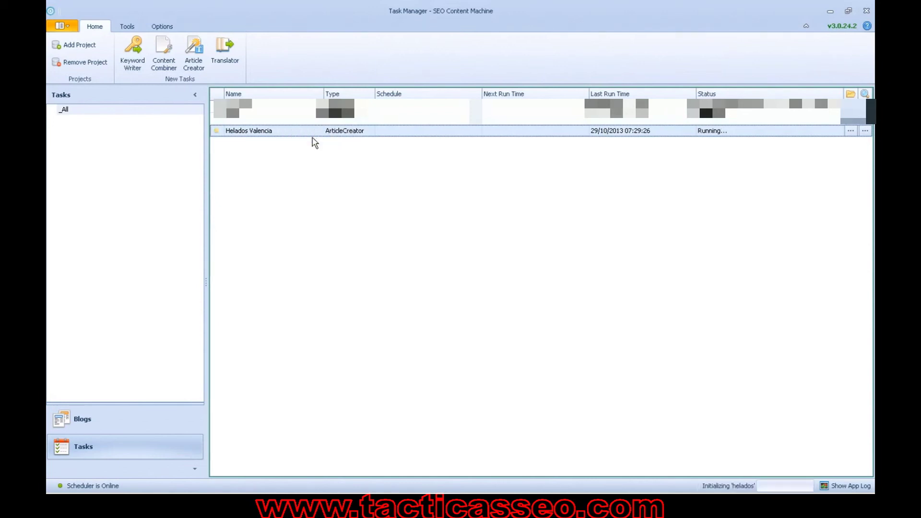